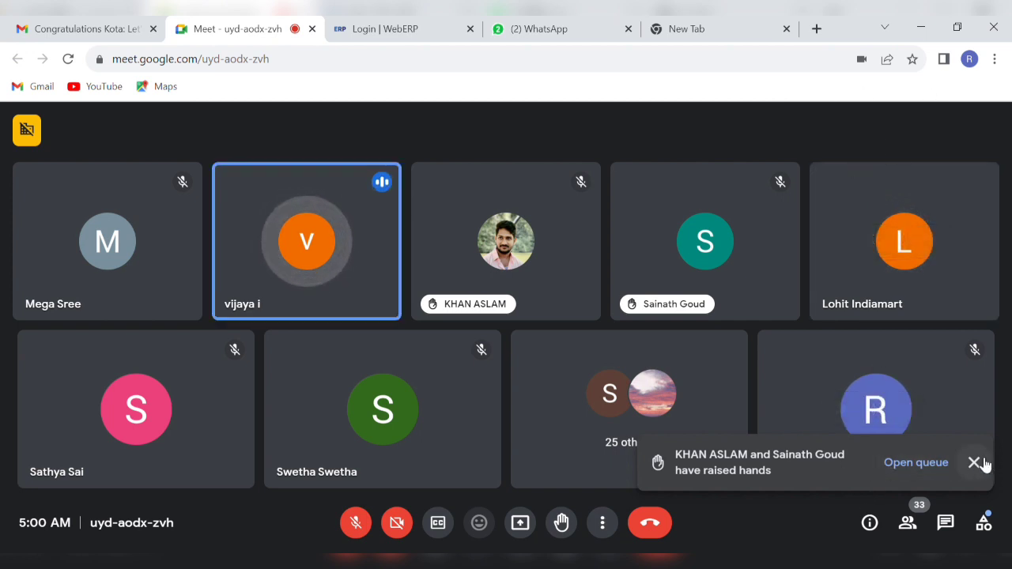
Step: Open the In-call messages panel to view attendees' chat posts beside the participant grid
click(946, 522)
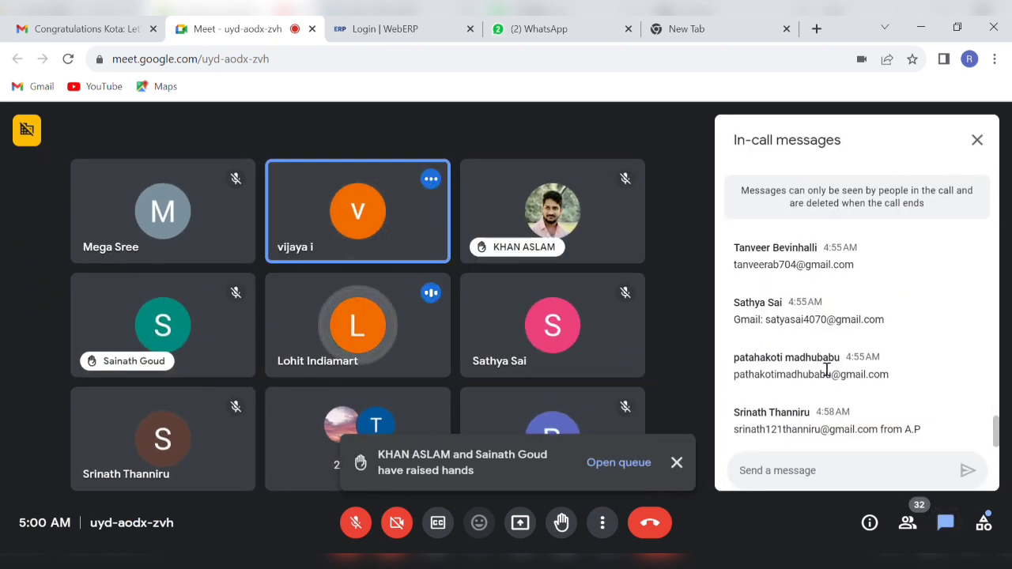
click(979, 142)
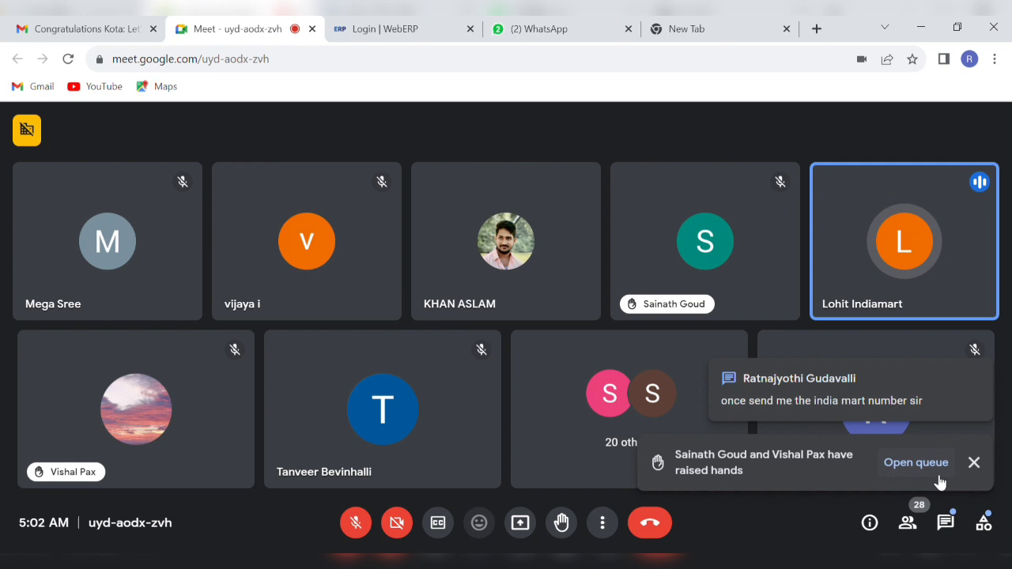
click(945, 522)
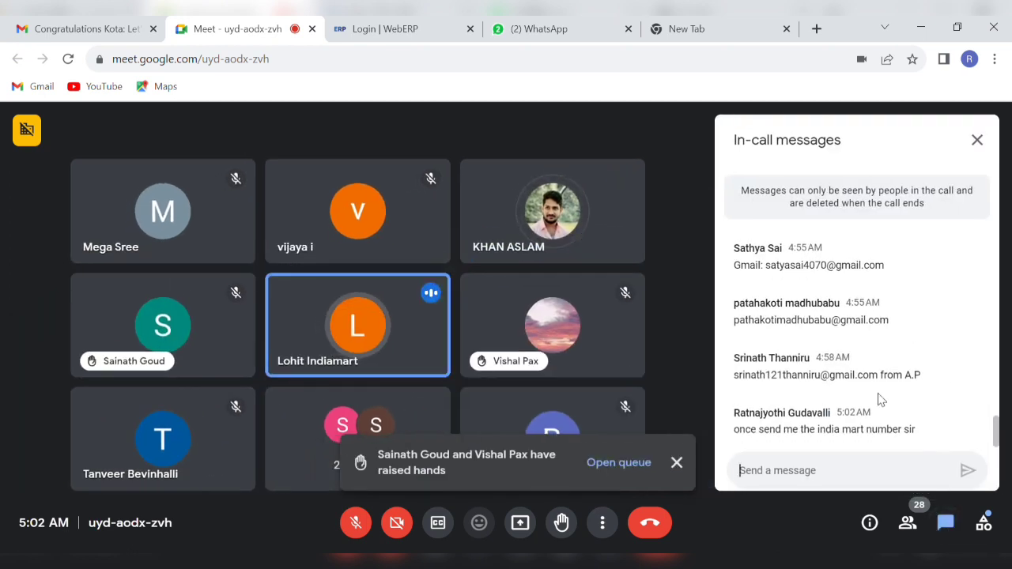
scroll(868, 384, up, 2)
scroll(868, 384, down, 2)
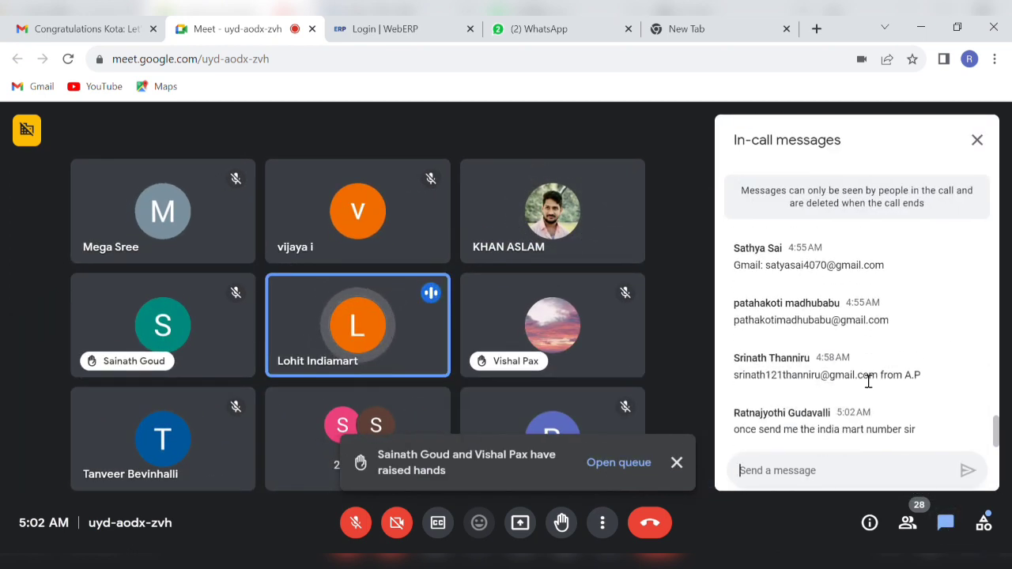